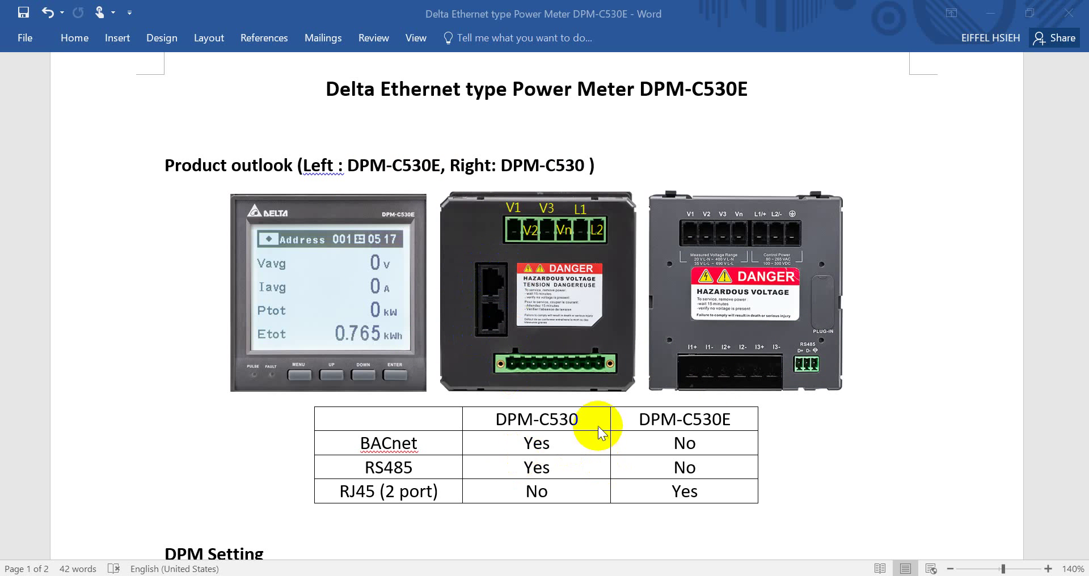
# Review the DPM-C530 and DPM-C530E comparison table and the DPM Setting screens in the document.
pyautogui.click(532, 437)
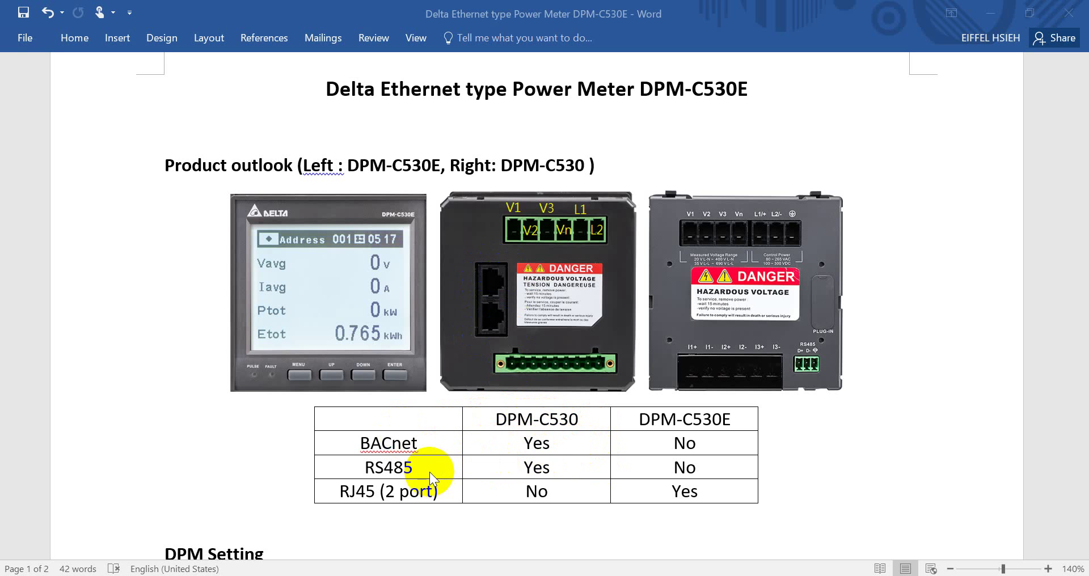
pyautogui.click(716, 389)
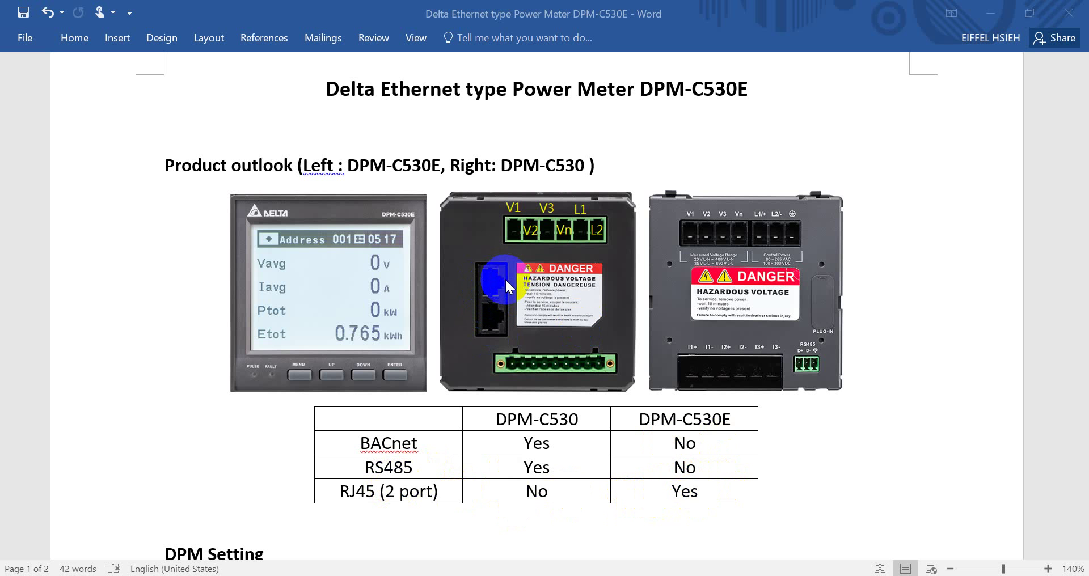
pyautogui.scroll(-1, 504, 281)
pyautogui.scroll(-3, 504, 280)
pyautogui.scroll(-3, 540, 287)
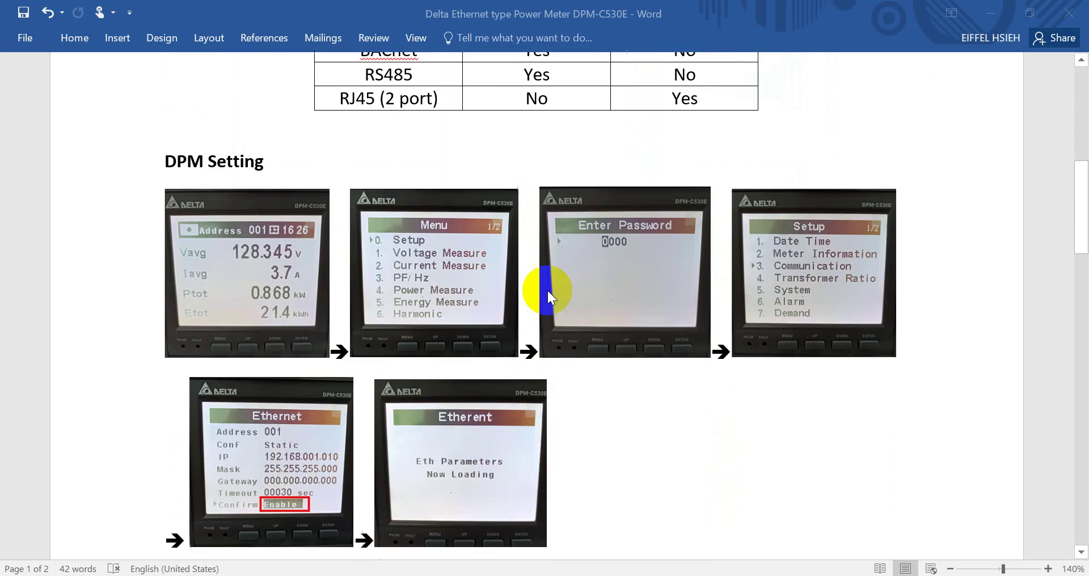
pyautogui.scroll(3, 547, 288)
pyautogui.scroll(-1, 344, 377)
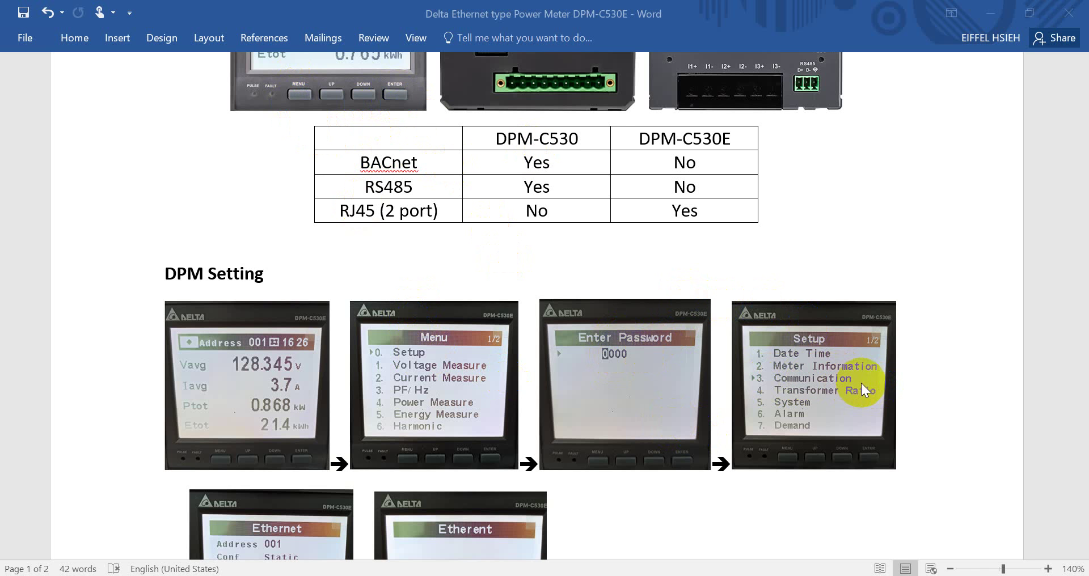
pyautogui.scroll(-2, 861, 383)
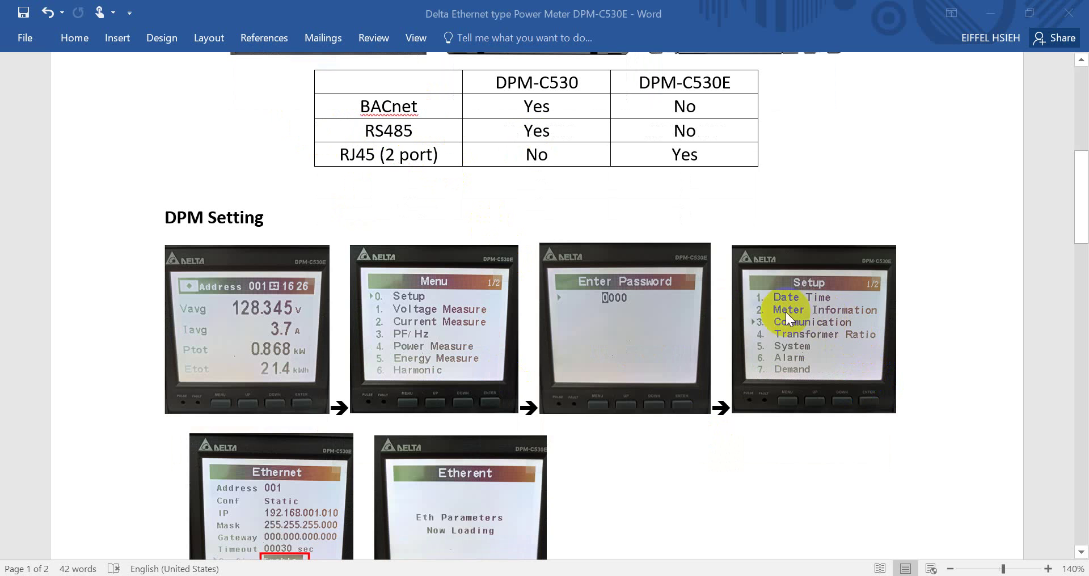
pyautogui.scroll(2, 794, 284)
pyautogui.scroll(-4, 508, 268)
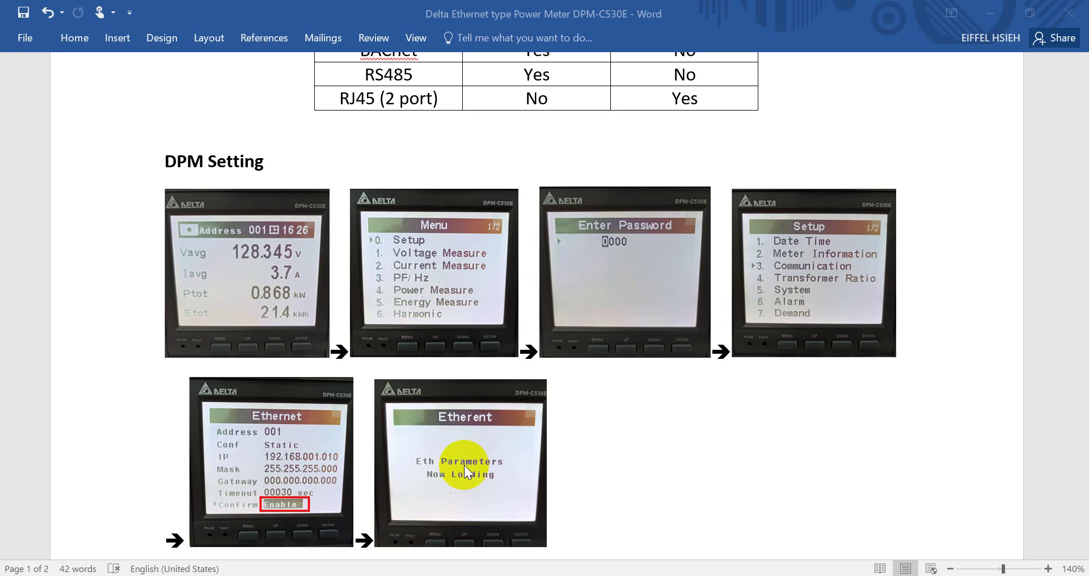
pyautogui.scroll(-2, 526, 478)
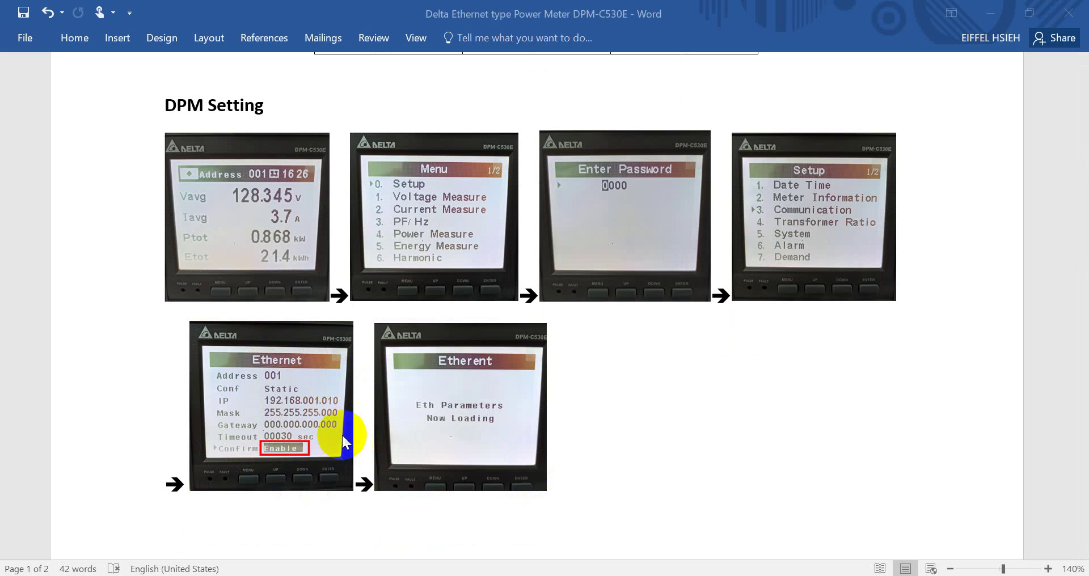
pyautogui.scroll(-12, 499, 421)
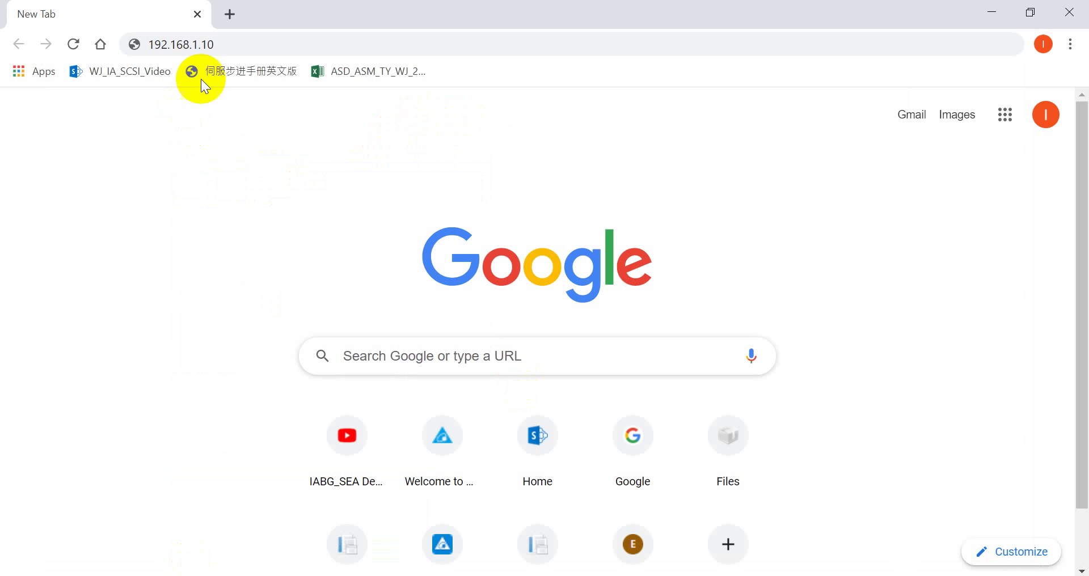
# Switch to Chrome and load the power meter's web page at 192.168.1.10.
pyautogui.click(225, 44)
pyautogui.press('End')
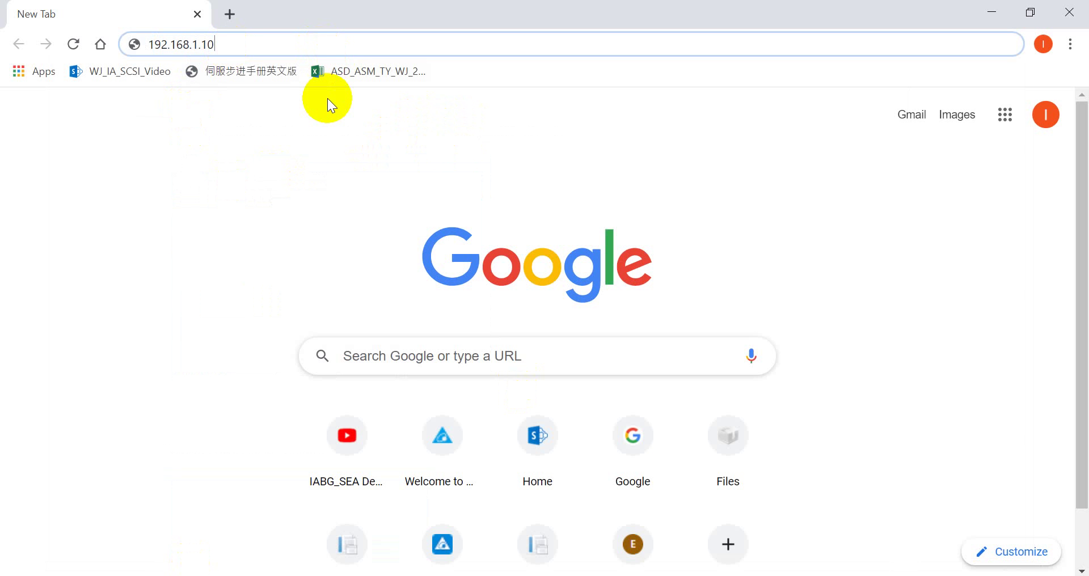
pyautogui.press('Return')
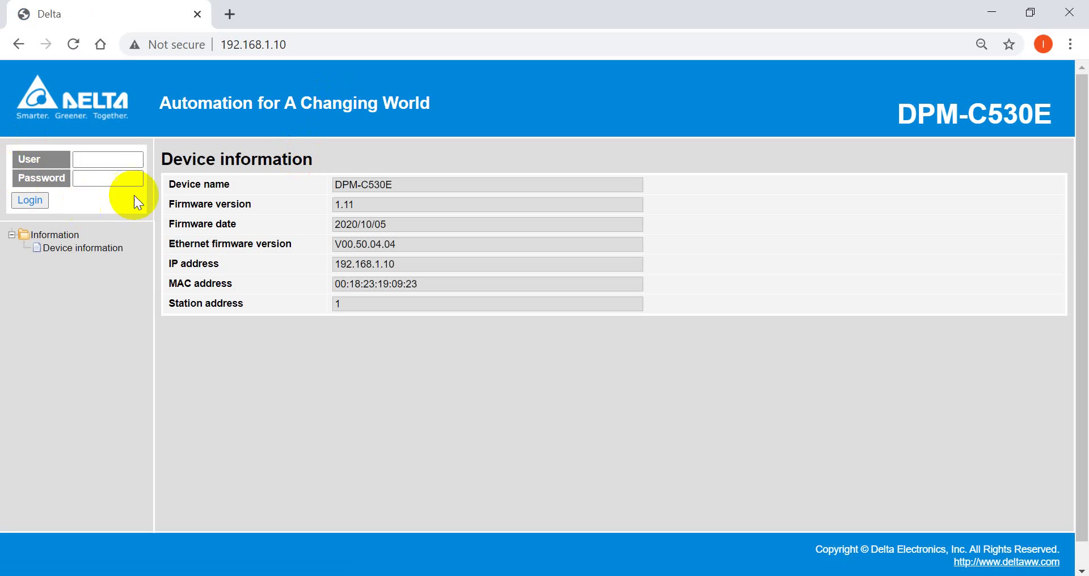
# Log in to the meter's web page as user Admin, leaving the password blank.
pyautogui.click(122, 159)
pyautogui.write('Af')
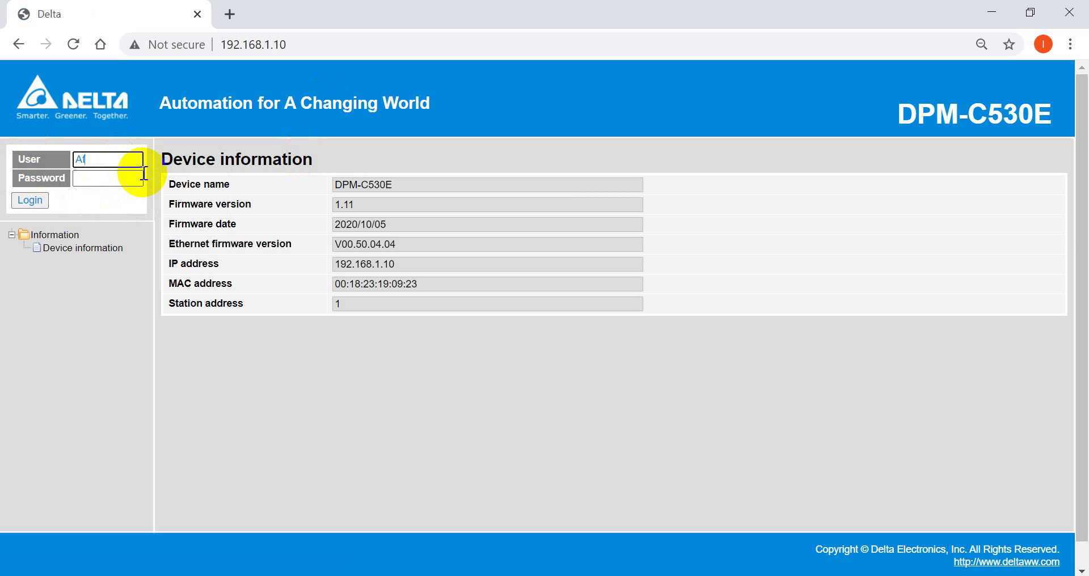
pyautogui.press('BackSpace')
pyautogui.write('dmin')
pyautogui.click(29, 200)
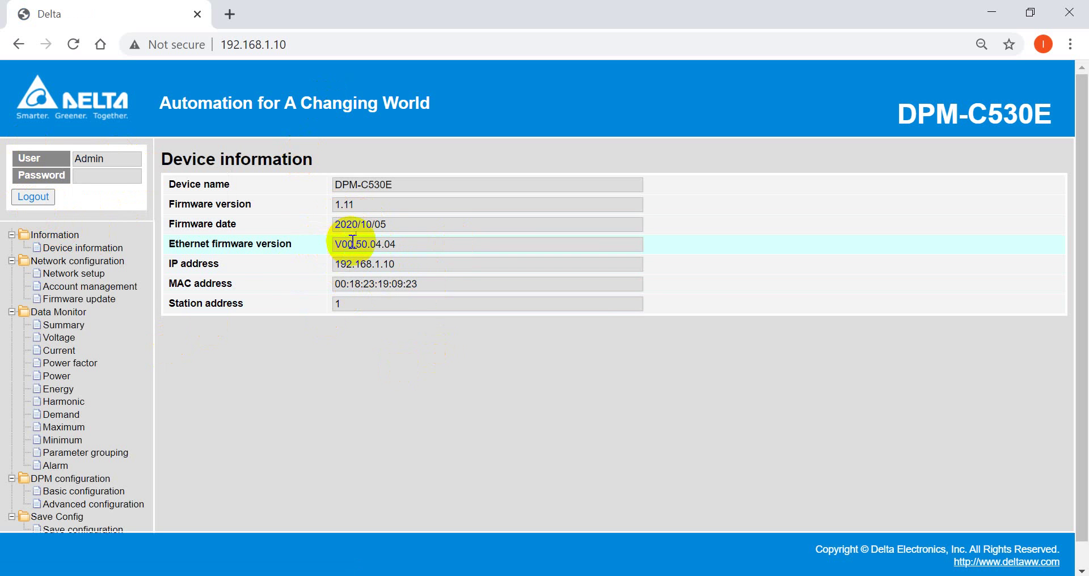
# Examine the meter's IP address and MAC address on the Device information page, and reload that page.
pyautogui.moveTo(366, 264); pyautogui.dragTo(443, 271)
pyautogui.moveTo(355, 284); pyautogui.dragTo(421, 287)
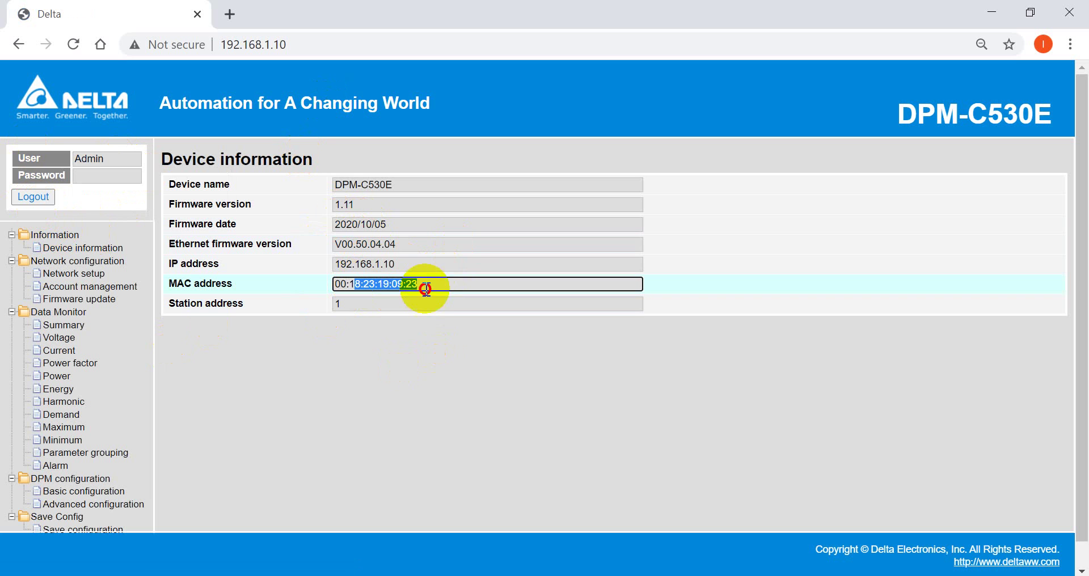
pyautogui.click(91, 253)
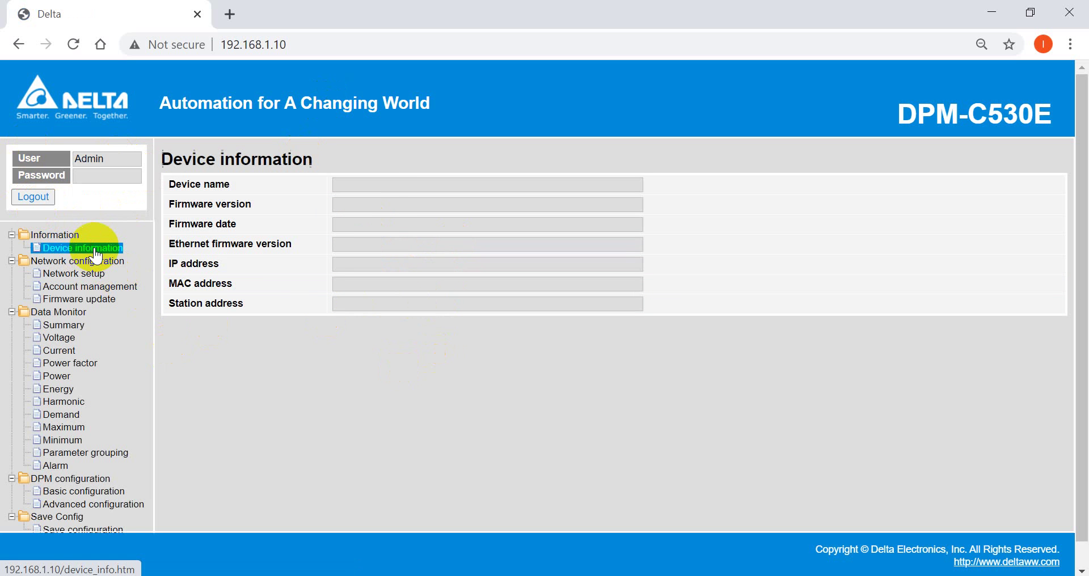
# View the meter's Network setup and Account management pages under Network configuration.
pyautogui.click(89, 263)
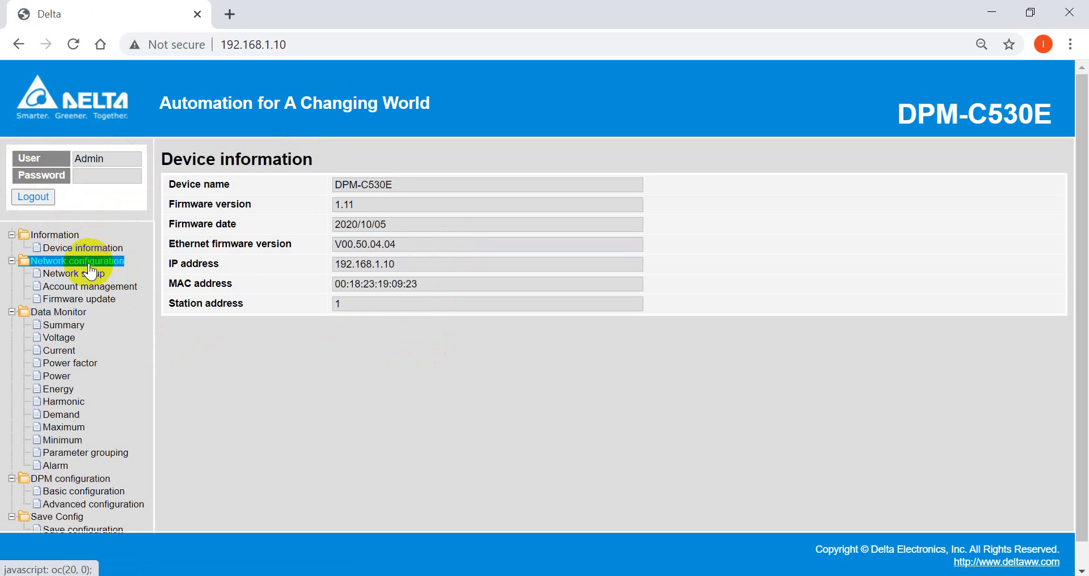
pyautogui.click(12, 263)
pyautogui.click(68, 273)
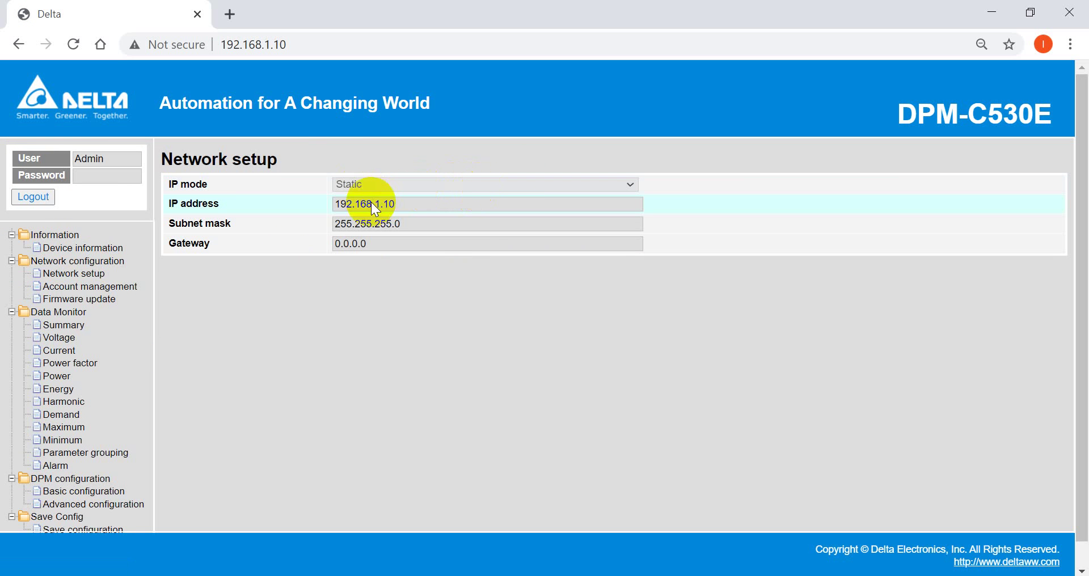
pyautogui.click(89, 288)
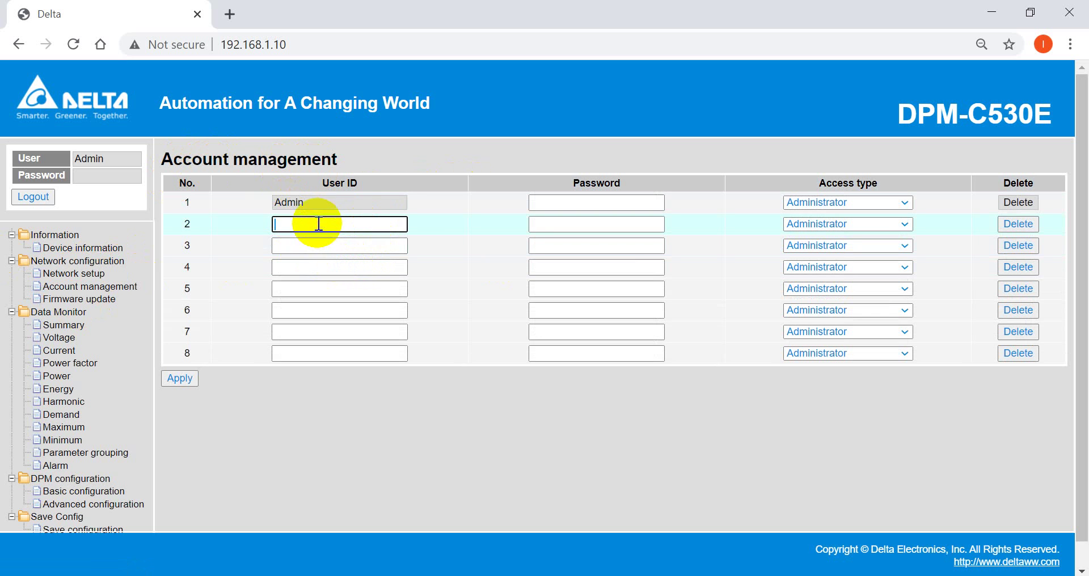
# Browse the Data Monitor pages, examining the Summary readings and the Energy and Power parameter lists.
pyautogui.click(45, 325)
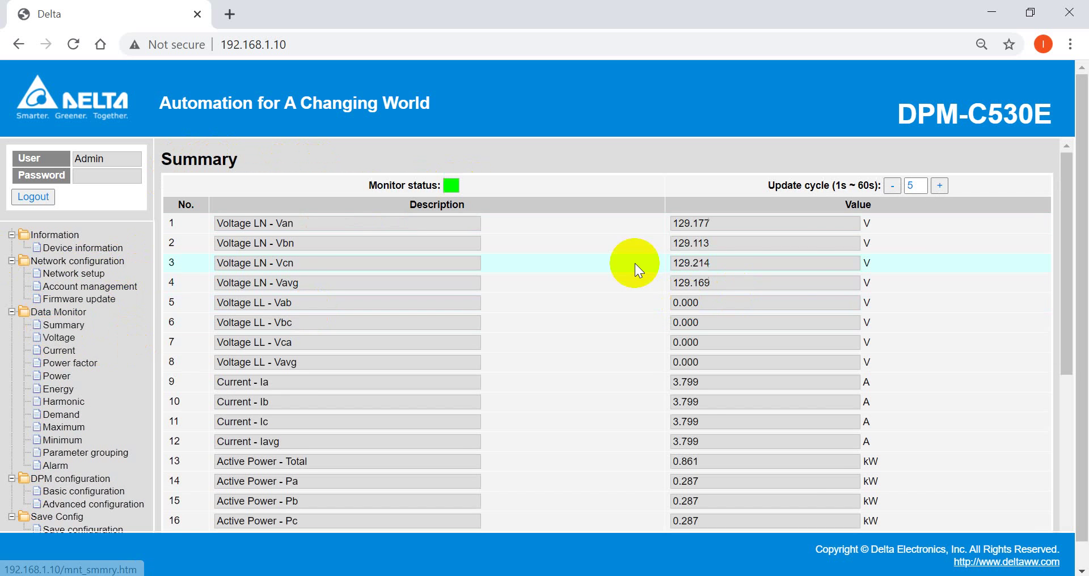
pyautogui.click(59, 326)
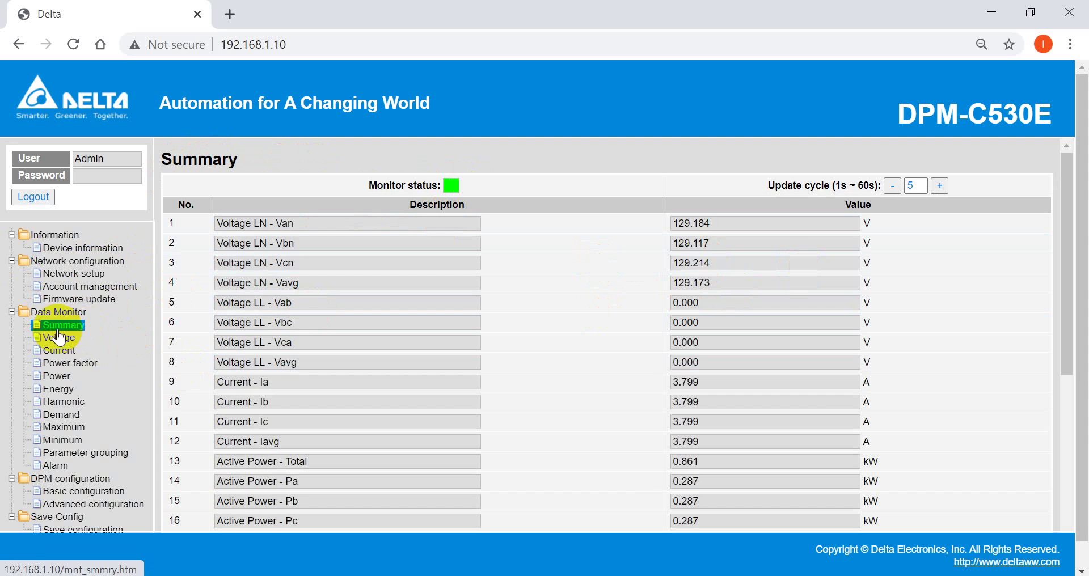
pyautogui.click(65, 313)
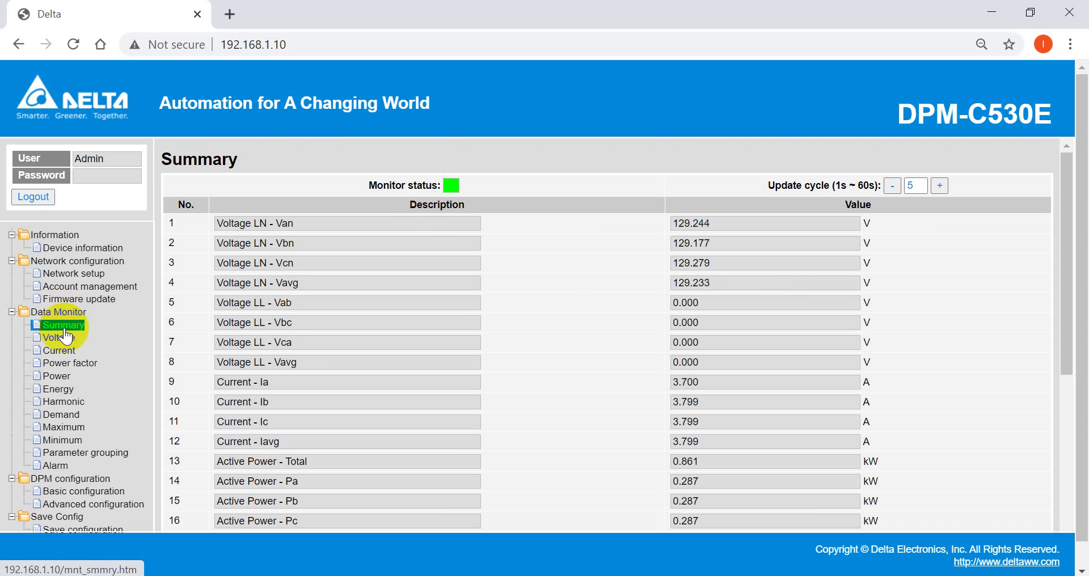
pyautogui.click(59, 339)
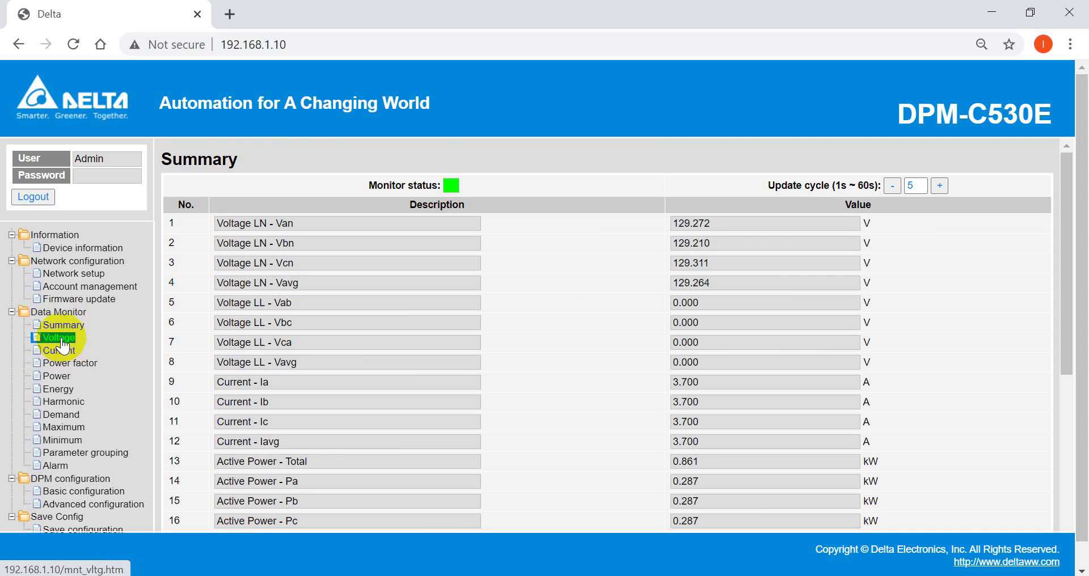
pyautogui.click(63, 403)
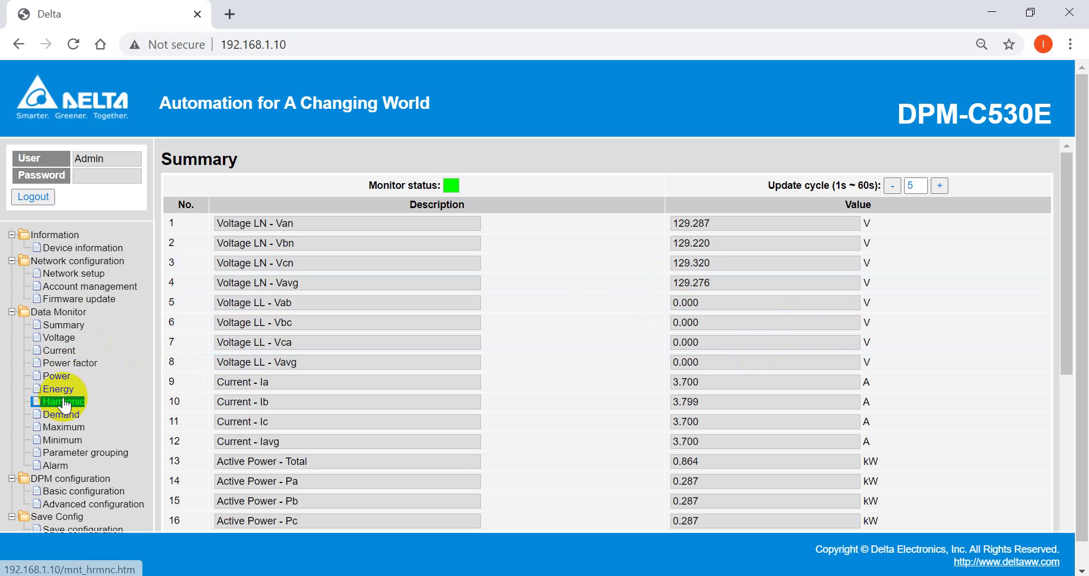
pyautogui.click(63, 379)
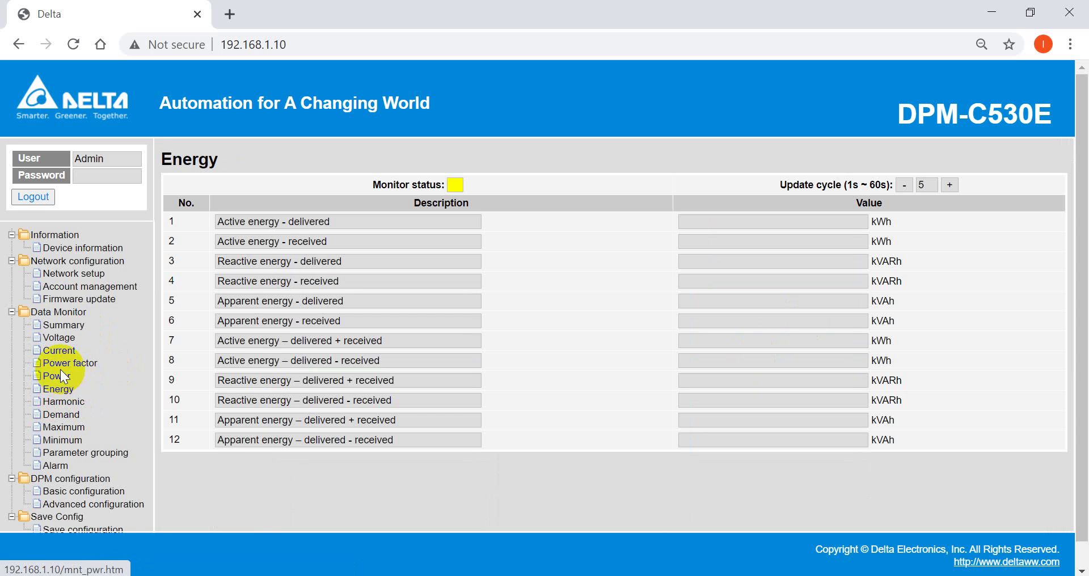
pyautogui.click(62, 364)
pyautogui.click(63, 378)
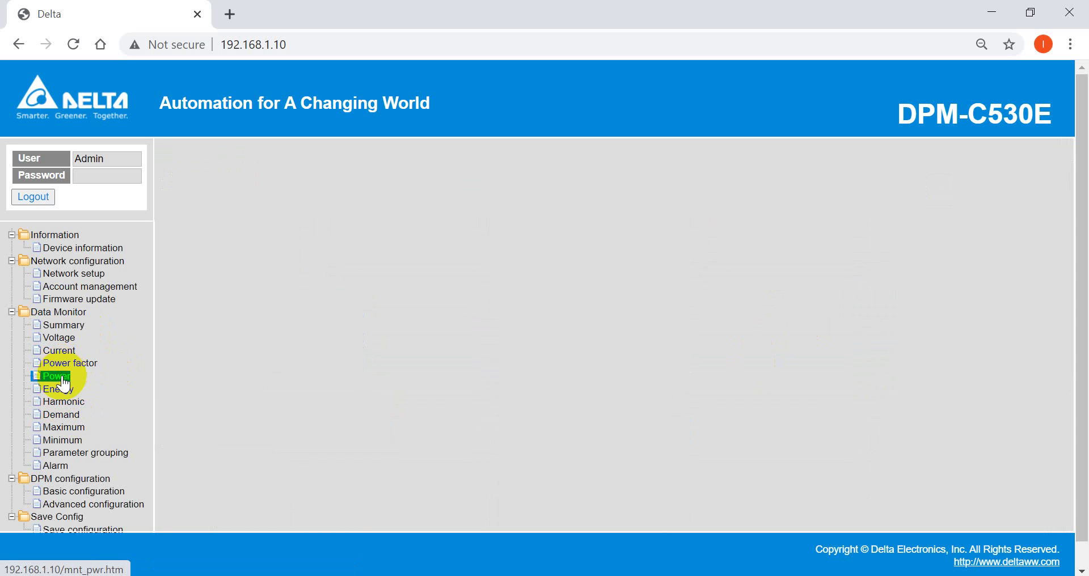
# Open the Save configuration page of the meter's web interface.
pyautogui.scroll(-2, 117, 414)
pyautogui.click(89, 510)
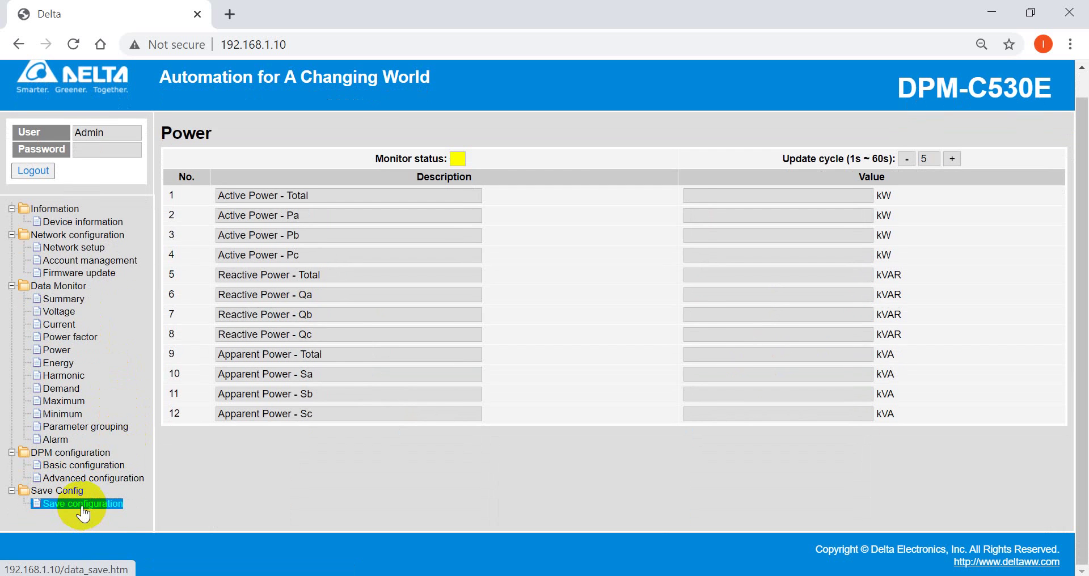
pyautogui.click(93, 506)
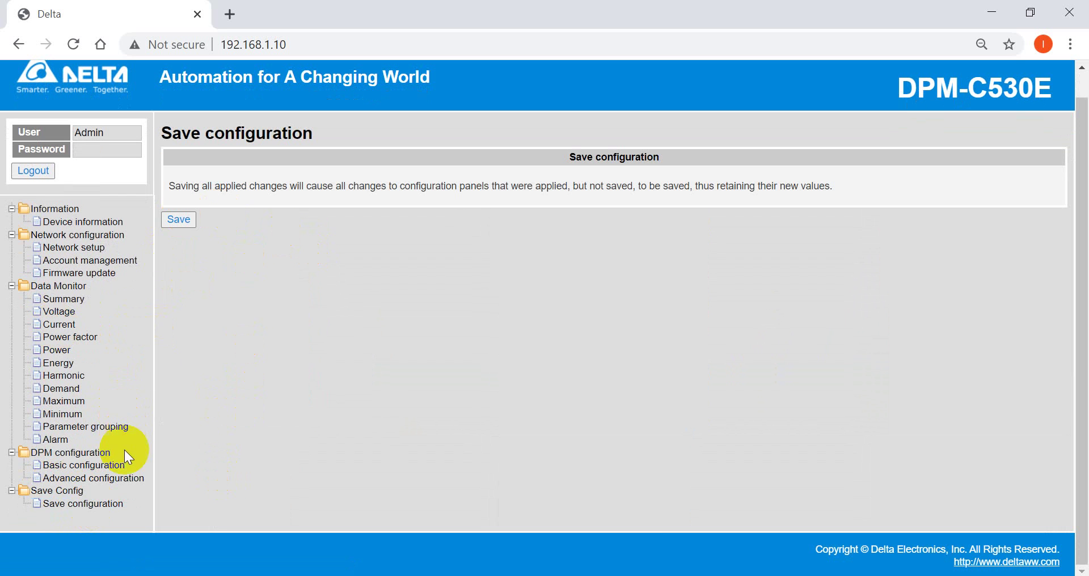
# Examine the wiring and transformer settings in Basic configuration, and open the Advanced configuration page.
pyautogui.click(44, 452)
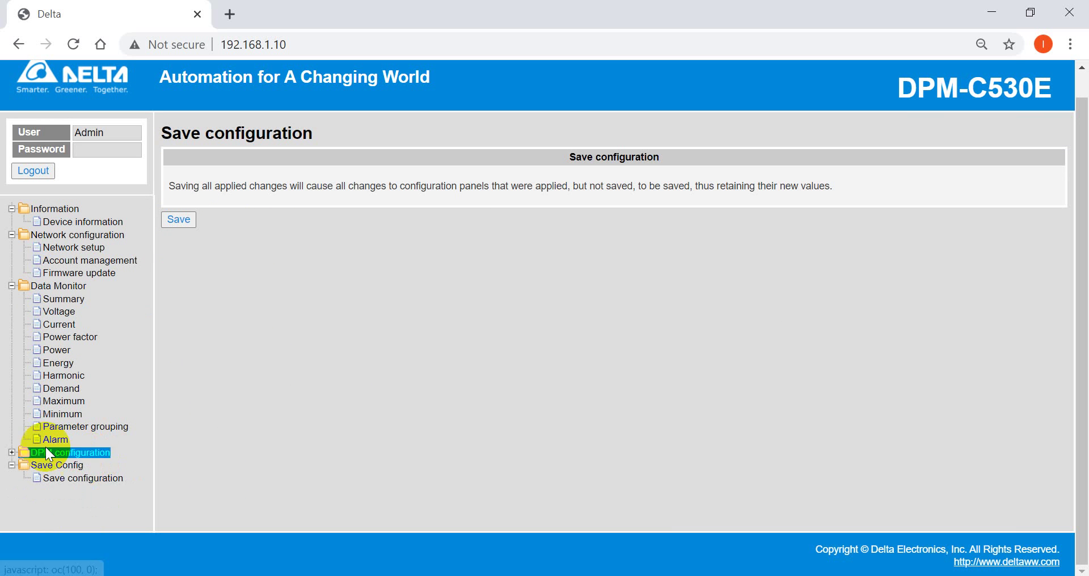
pyautogui.click(35, 454)
pyautogui.click(83, 465)
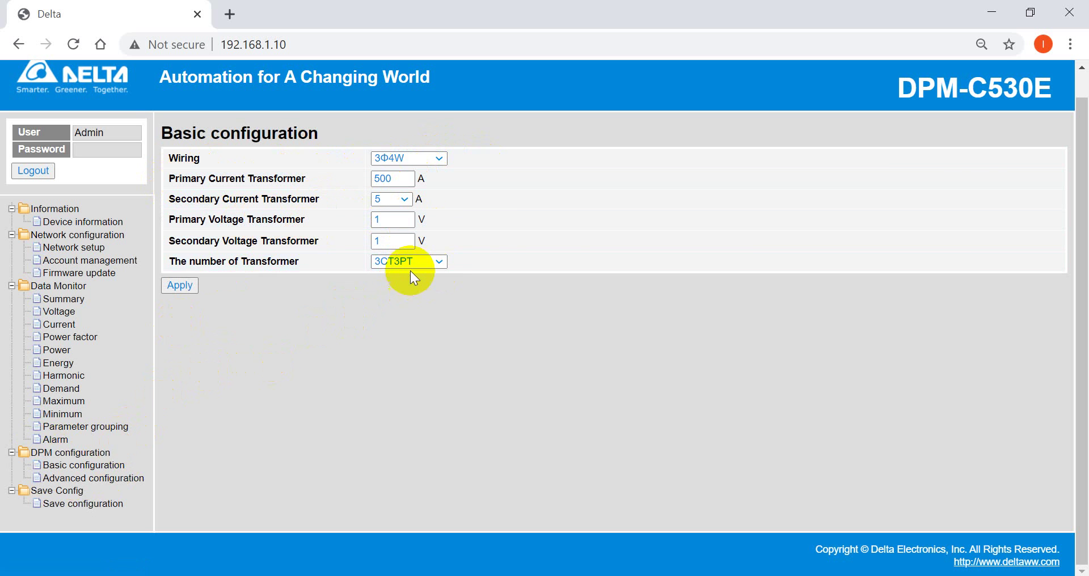
pyautogui.click(424, 268)
pyautogui.click(553, 258)
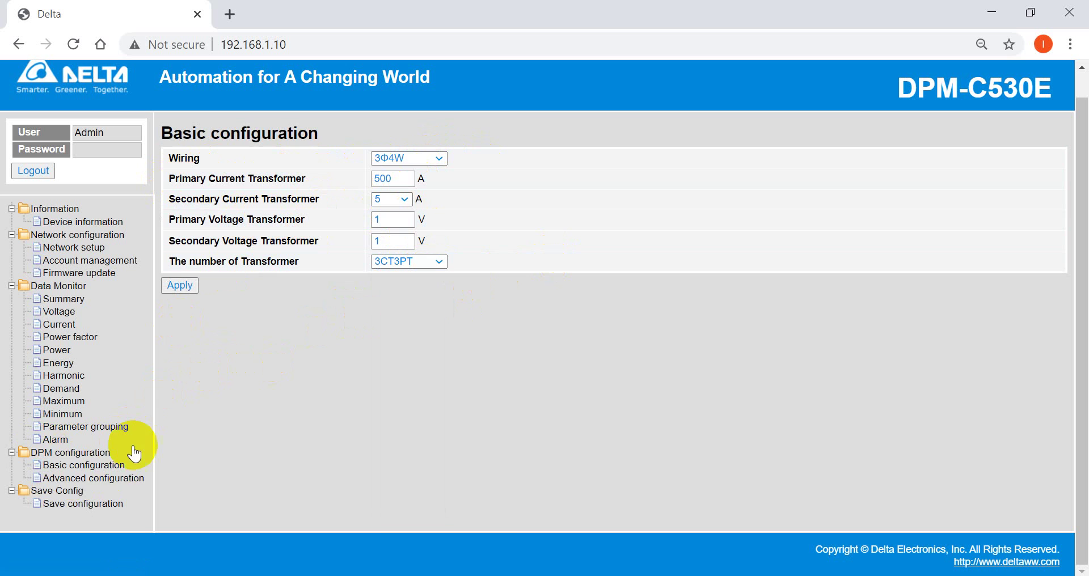
pyautogui.click(87, 480)
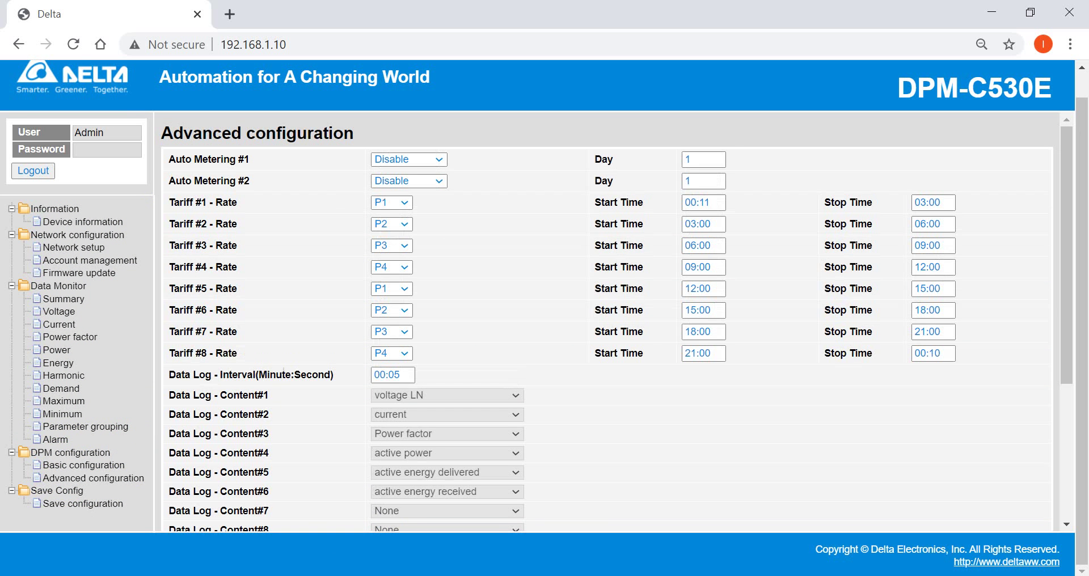
# Switch back to the Word document and view its DPMSoft V2 connection section.
pyautogui.hotkey('alt', 'Tab')
pyautogui.hotkey('alt', 'Tab')
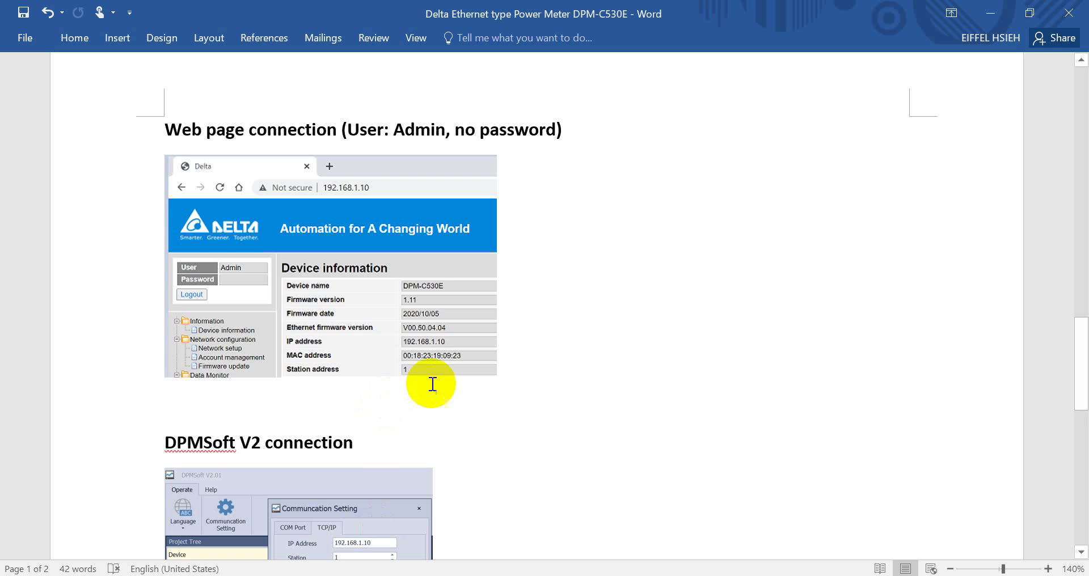
pyautogui.scroll(-2, 433, 384)
pyautogui.click(272, 339)
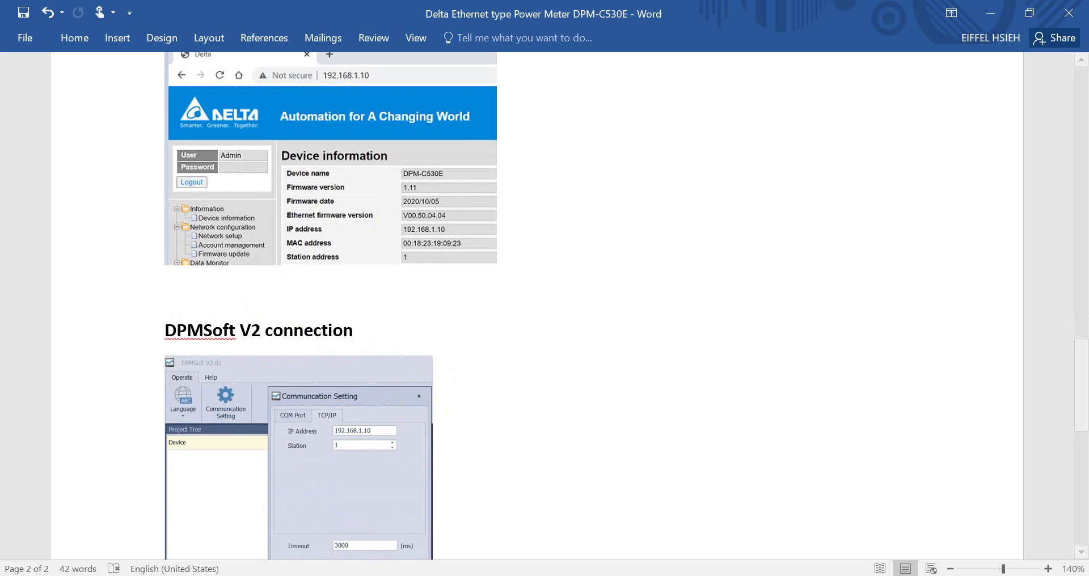
# Switch to DPMSoft V2.01 and open the communication settings, moving the dialog closer to the Project Tree.
pyautogui.hotkey('alt', 'Tab')
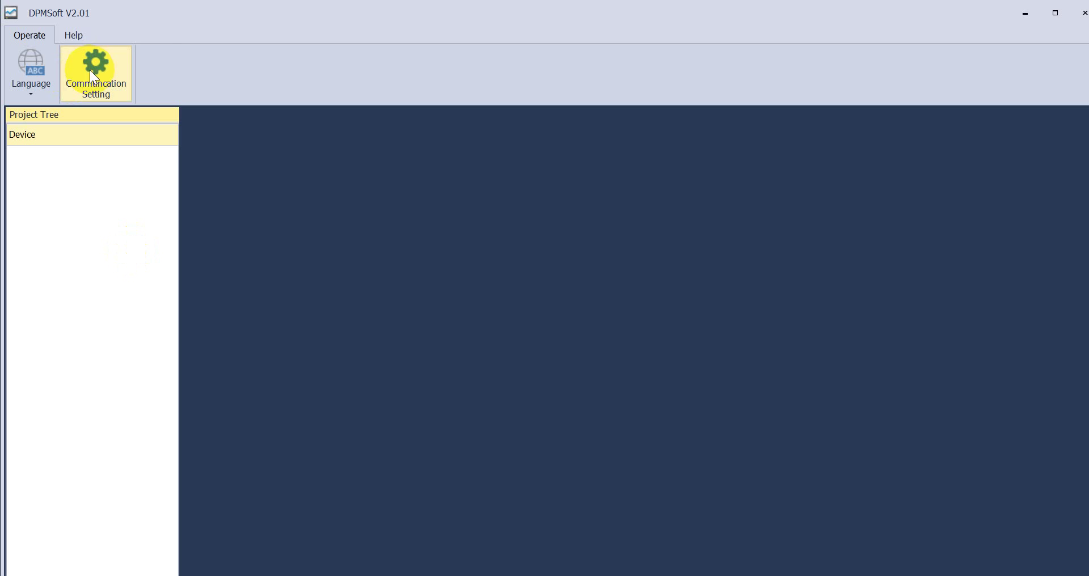
pyautogui.click(90, 70)
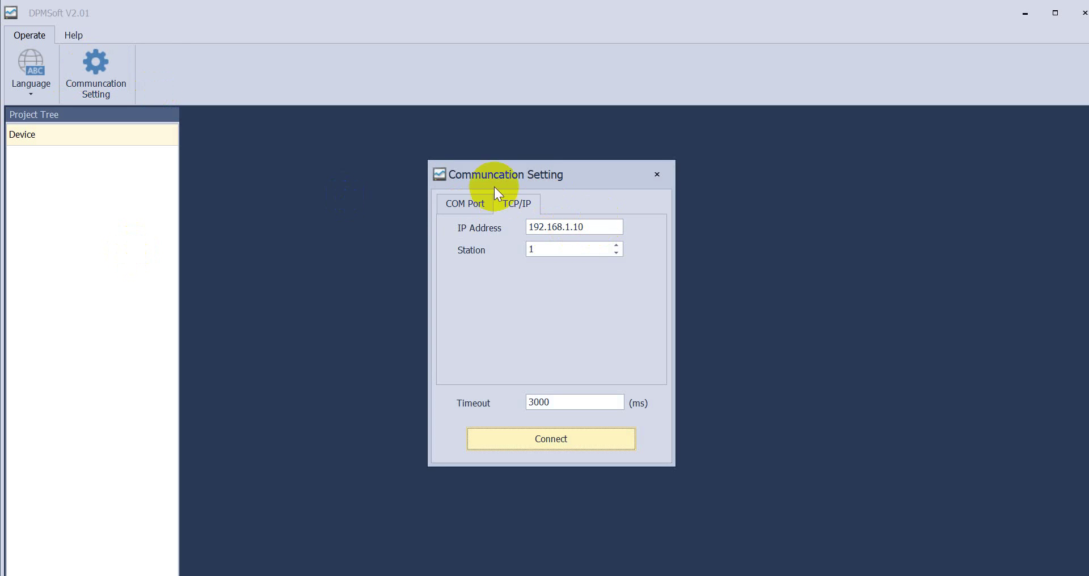
pyautogui.moveTo(518, 170); pyautogui.dragTo(277, 87)
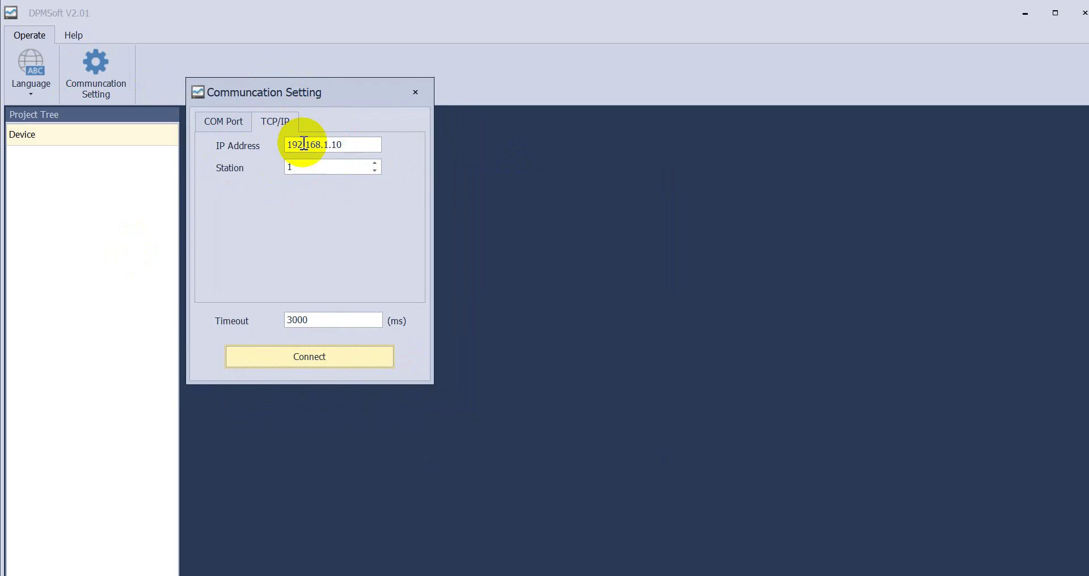
# Connect to the meter over TCP/IP at 192.168.1.10, station 1, and view its Current and Power Factor readings.
pyautogui.click(307, 356)
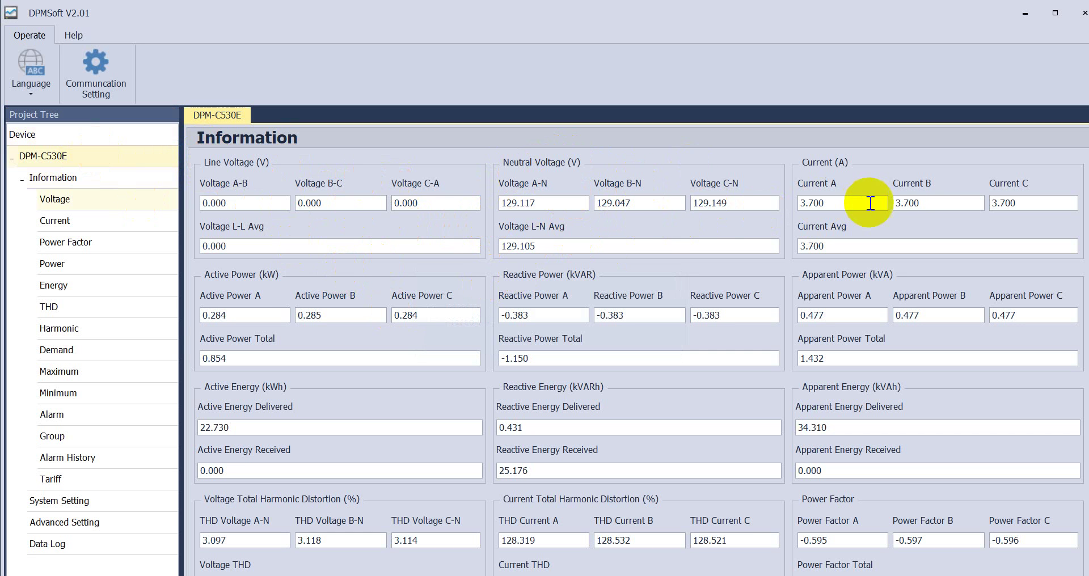
pyautogui.click(73, 226)
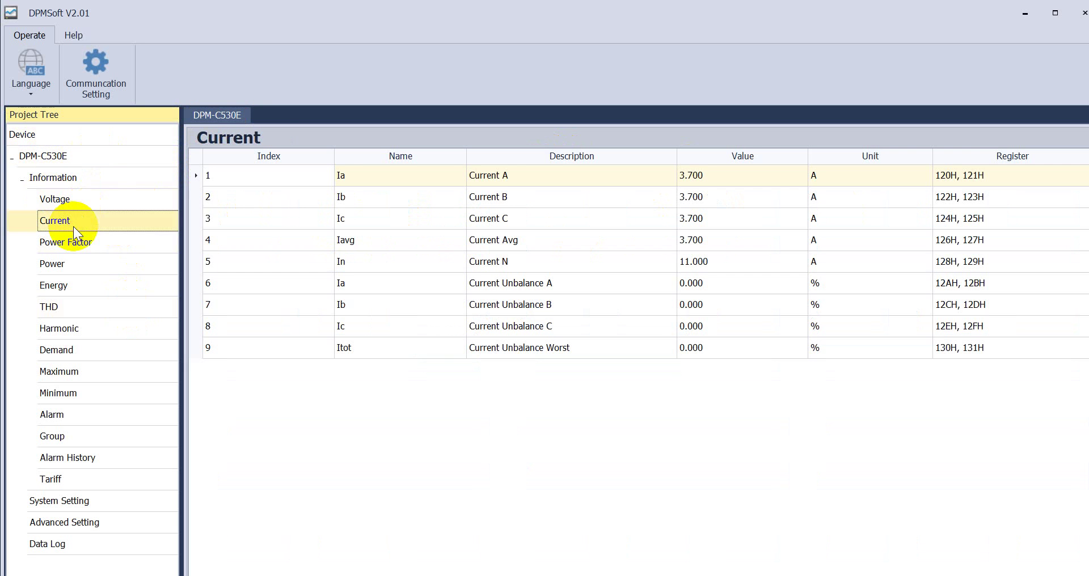
pyautogui.click(60, 250)
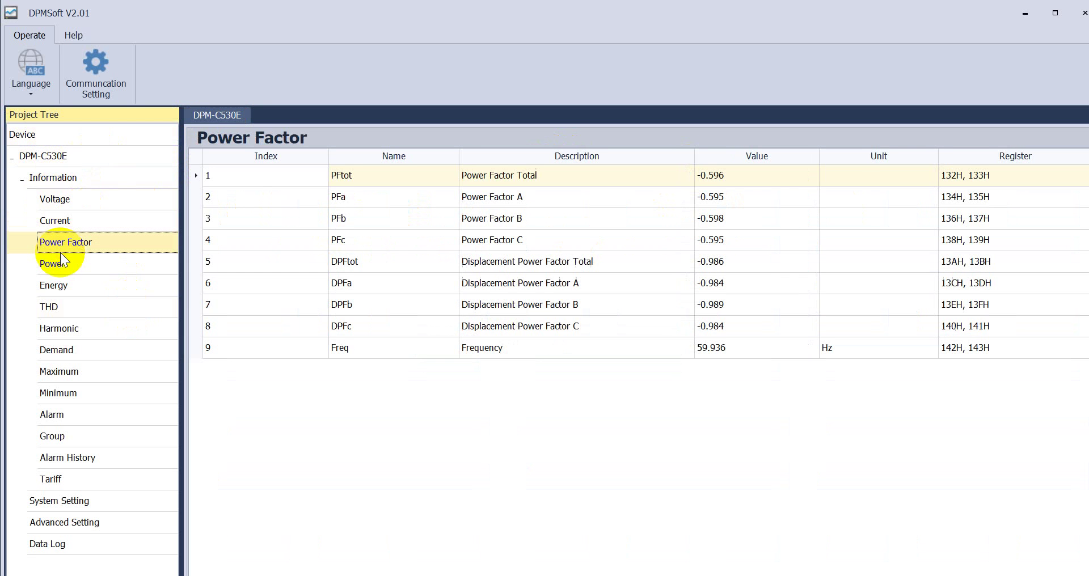
# Examine the meter's Data Log and Advanced Setting pages in the project tree.
pyautogui.click(61, 544)
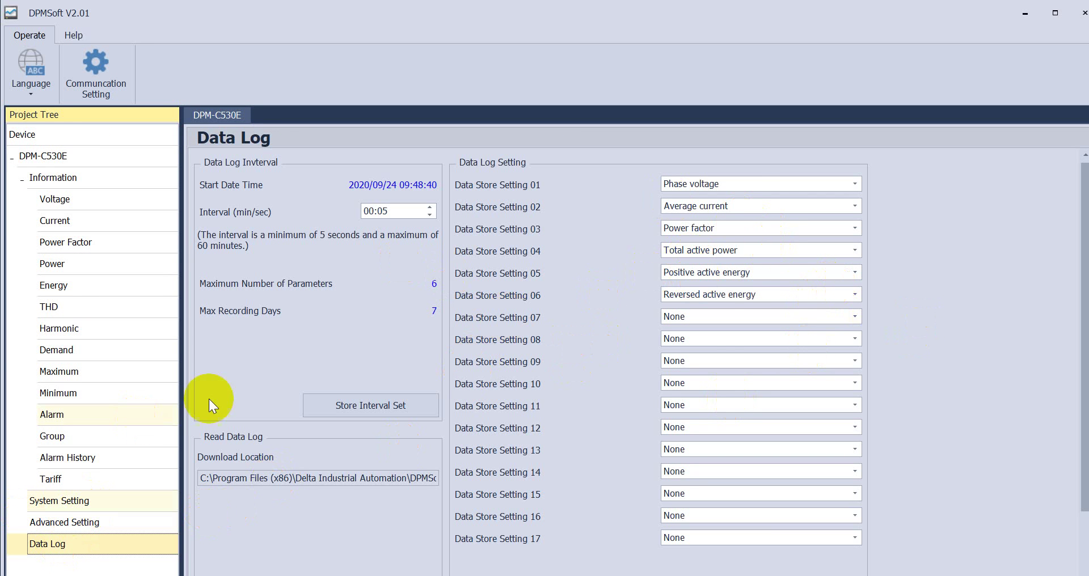
pyautogui.click(56, 517)
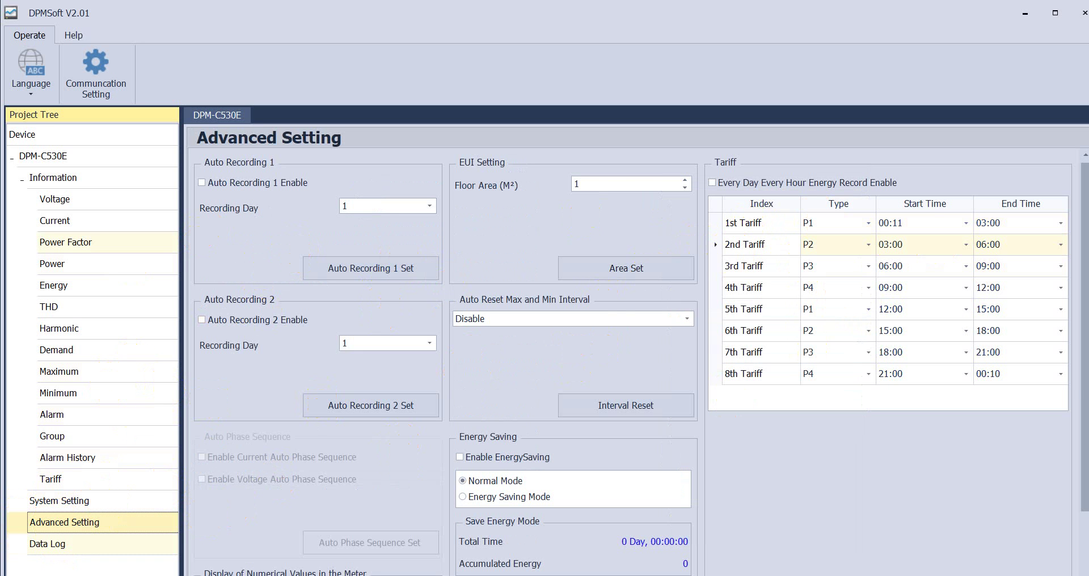
# Switch back to the meter's web interface in Chrome and open the Firmware update page.
pyautogui.hotkey('alt', 'Tab')
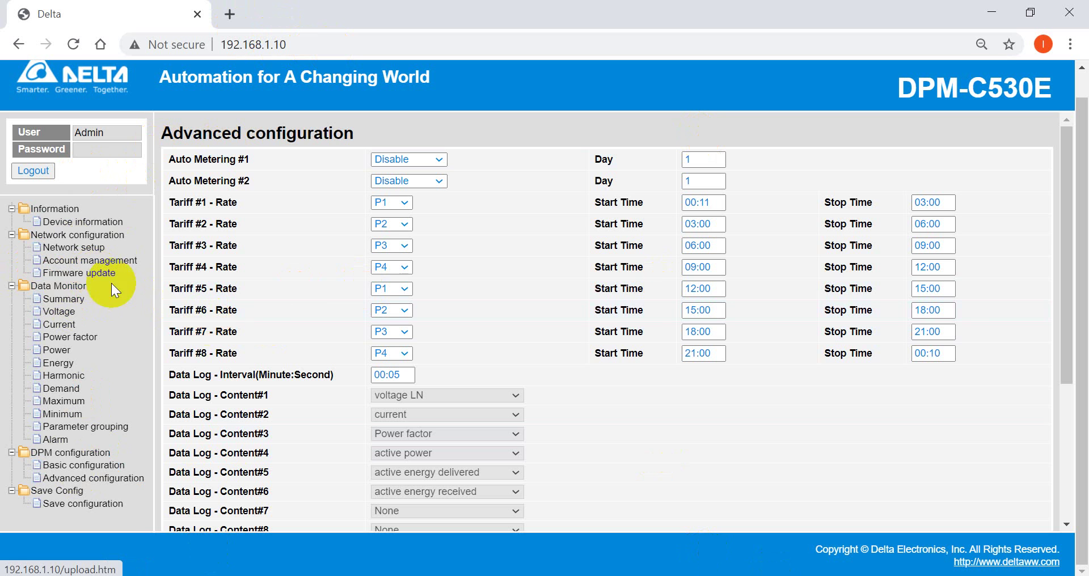
pyautogui.click(92, 276)
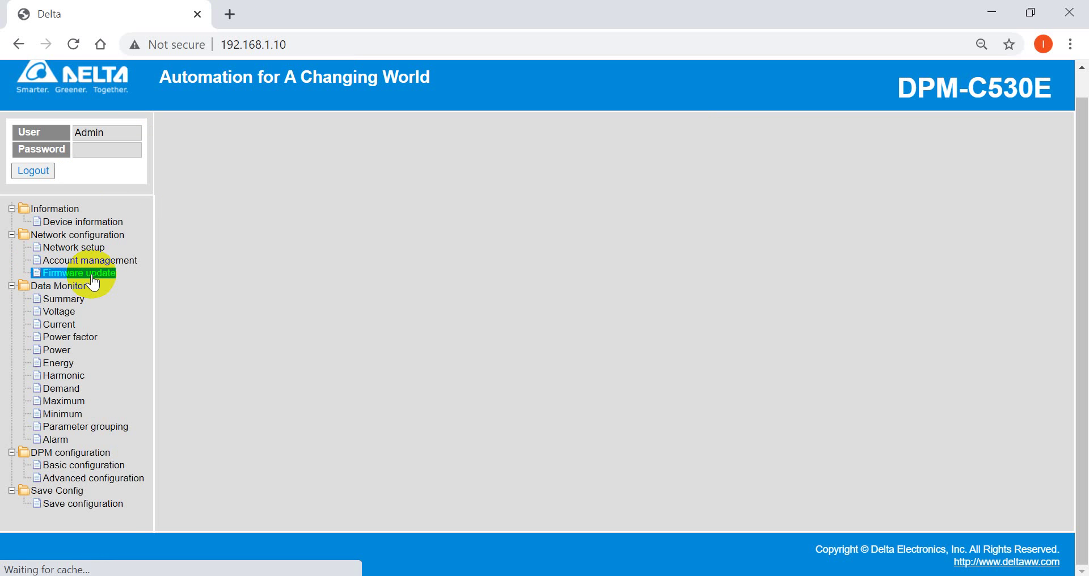